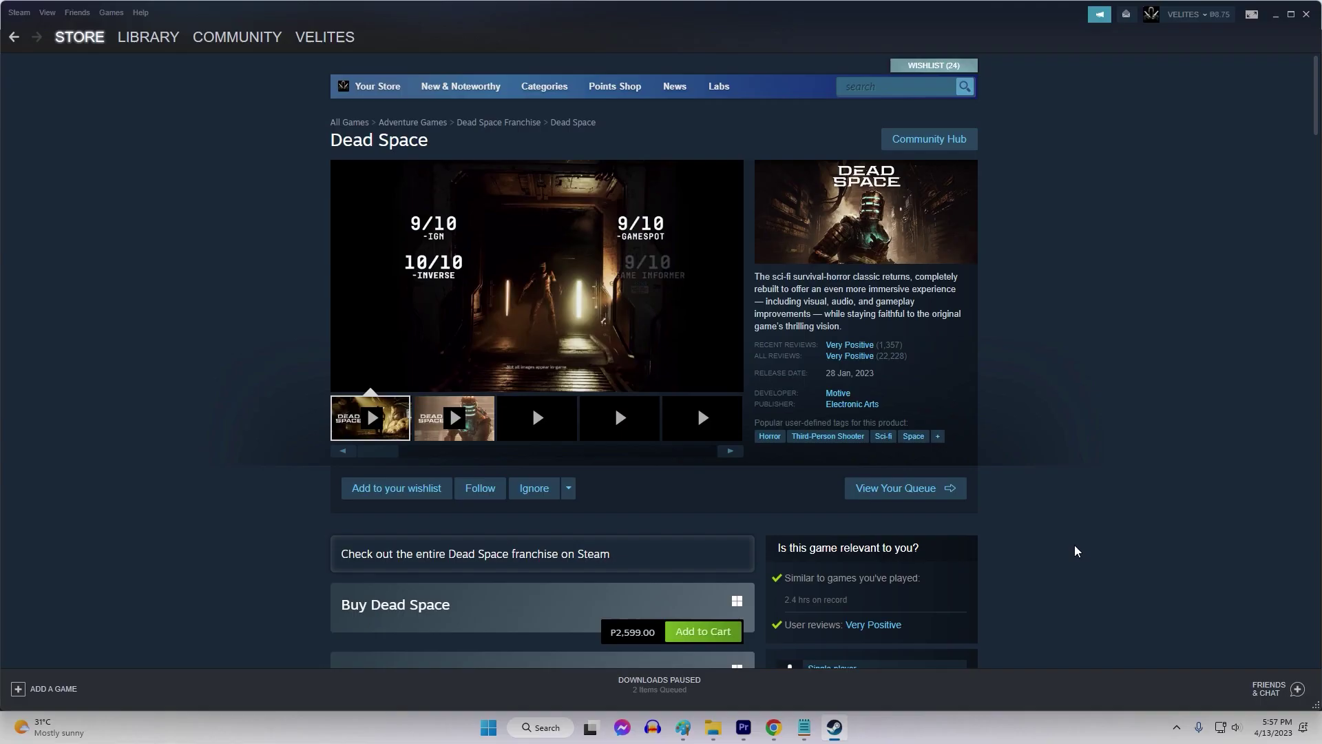
- Scroll down through the Dead Space store page to review its details
{"action": "scroll", "coordinate": [1073, 550], "scroll_direction": "down", "scroll_amount": 10}
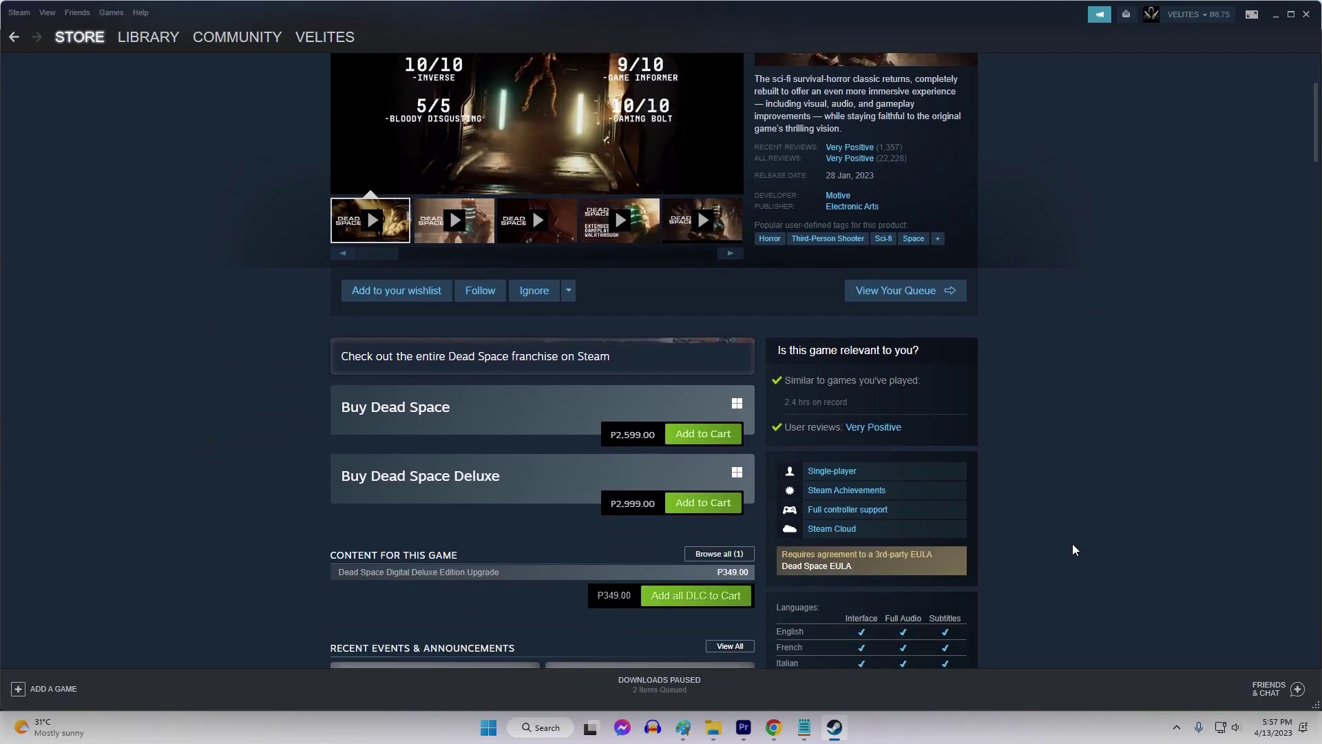
{"action": "scroll", "coordinate": [1073, 545], "scroll_direction": "down", "scroll_amount": 5}
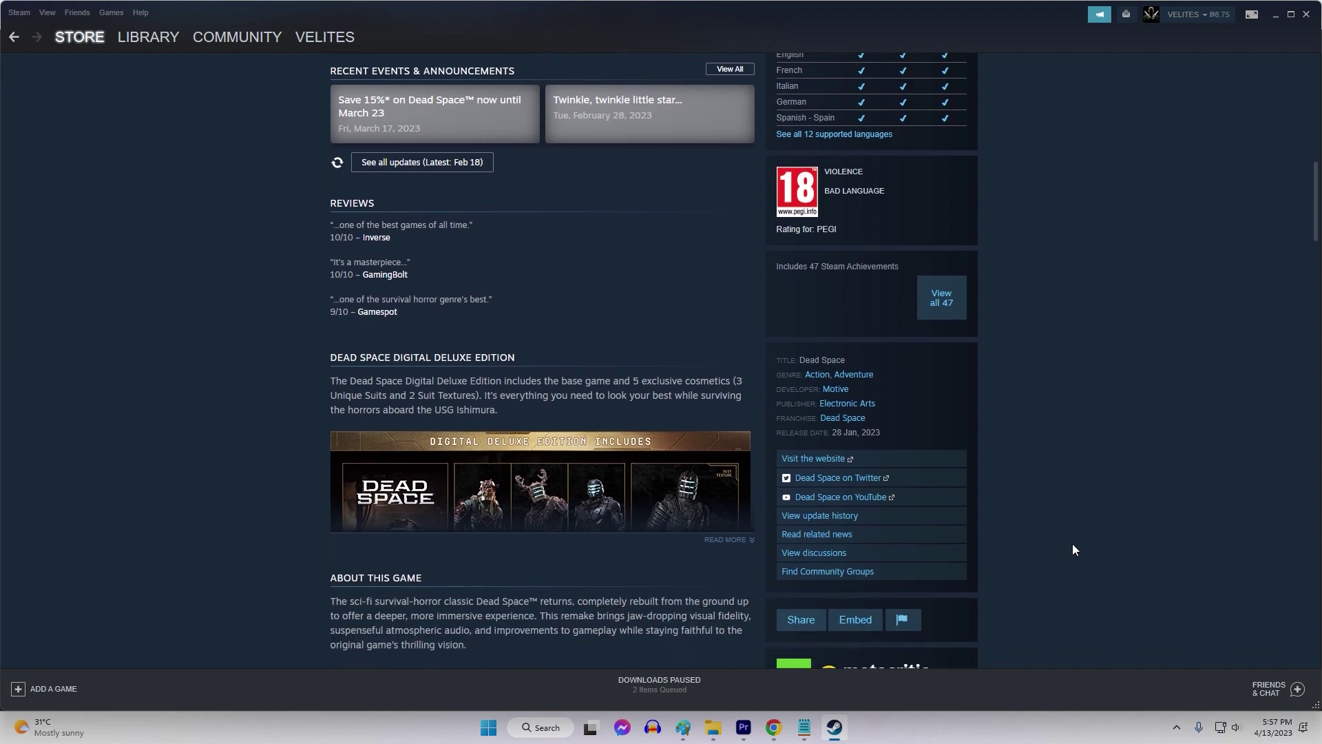
{"action": "scroll", "coordinate": [1073, 544], "scroll_direction": "down", "scroll_amount": 10}
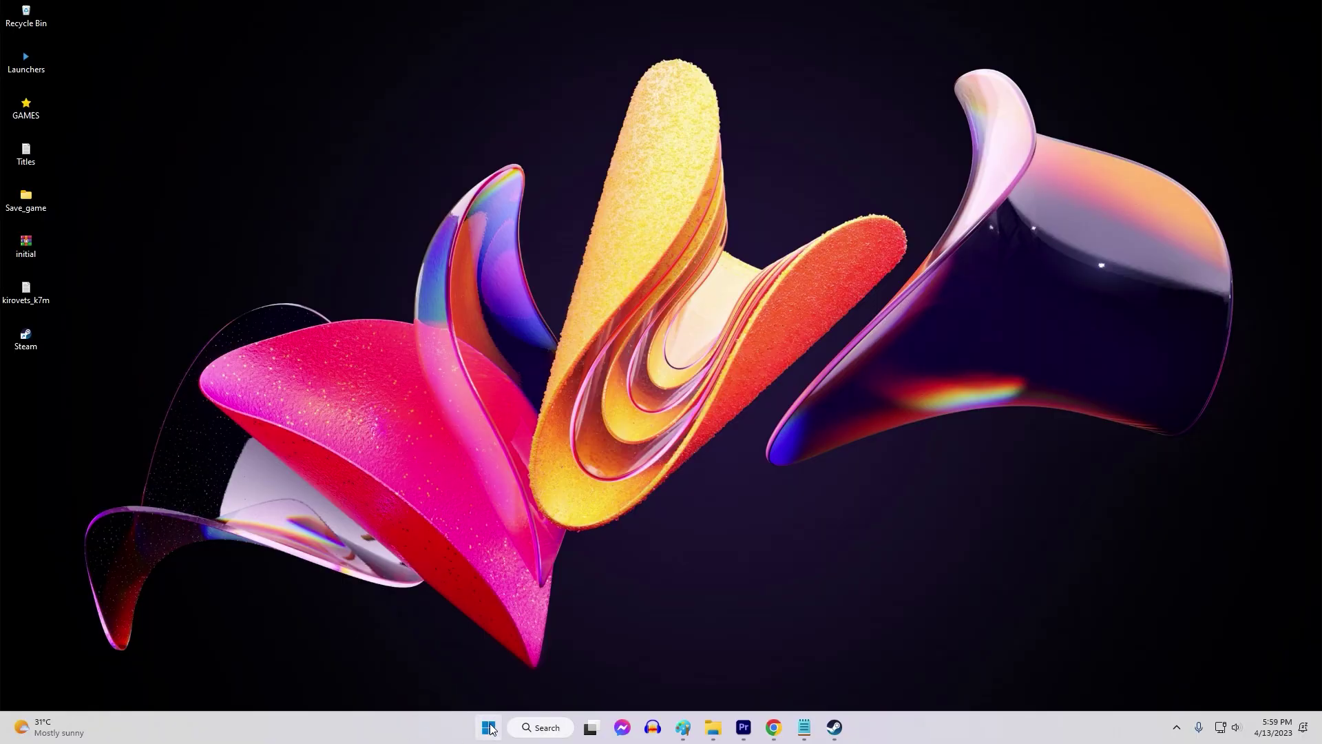
- Open the Windows Start menu and bring up its power options
{"action": "left_click", "coordinate": [491, 729]}
{"action": "left_click", "coordinate": [832, 668]}
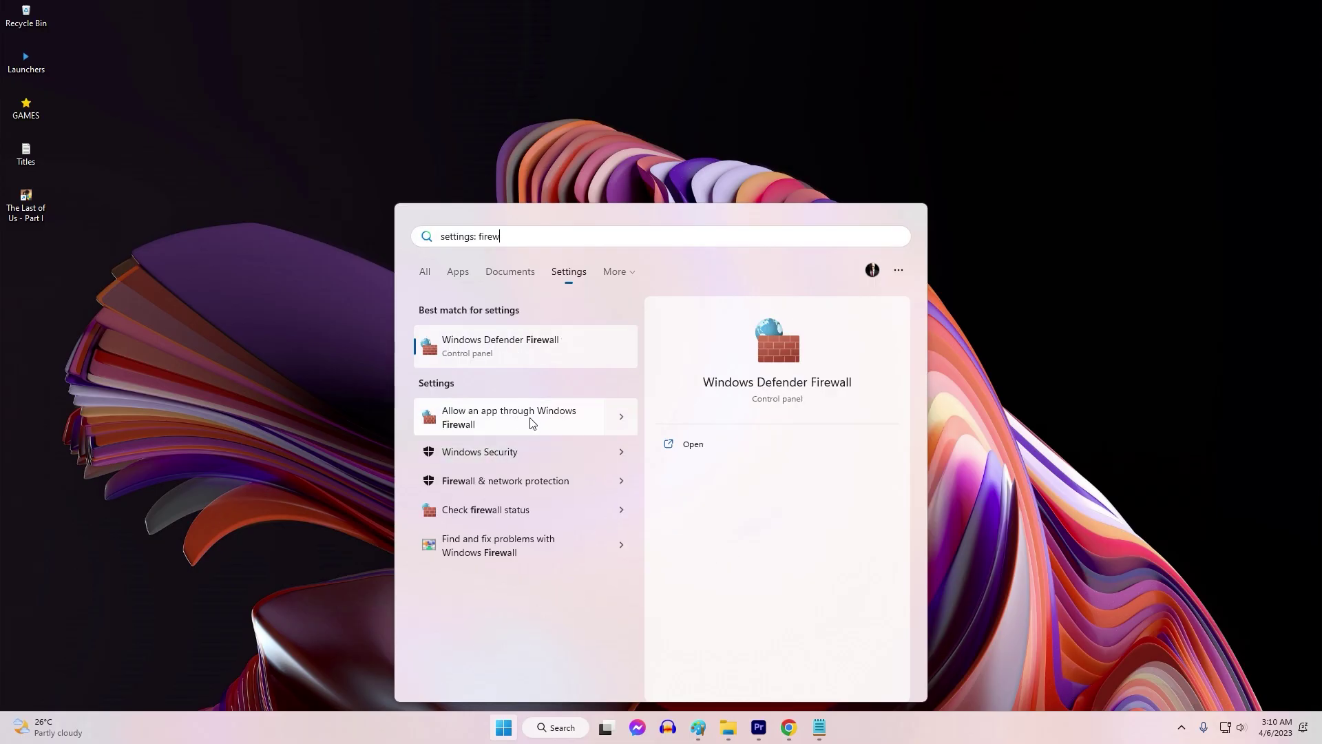
- From the Windows Defender Firewall control panel, switch the firewall off for private and public networks
{"action": "left_click", "coordinate": [509, 345]}
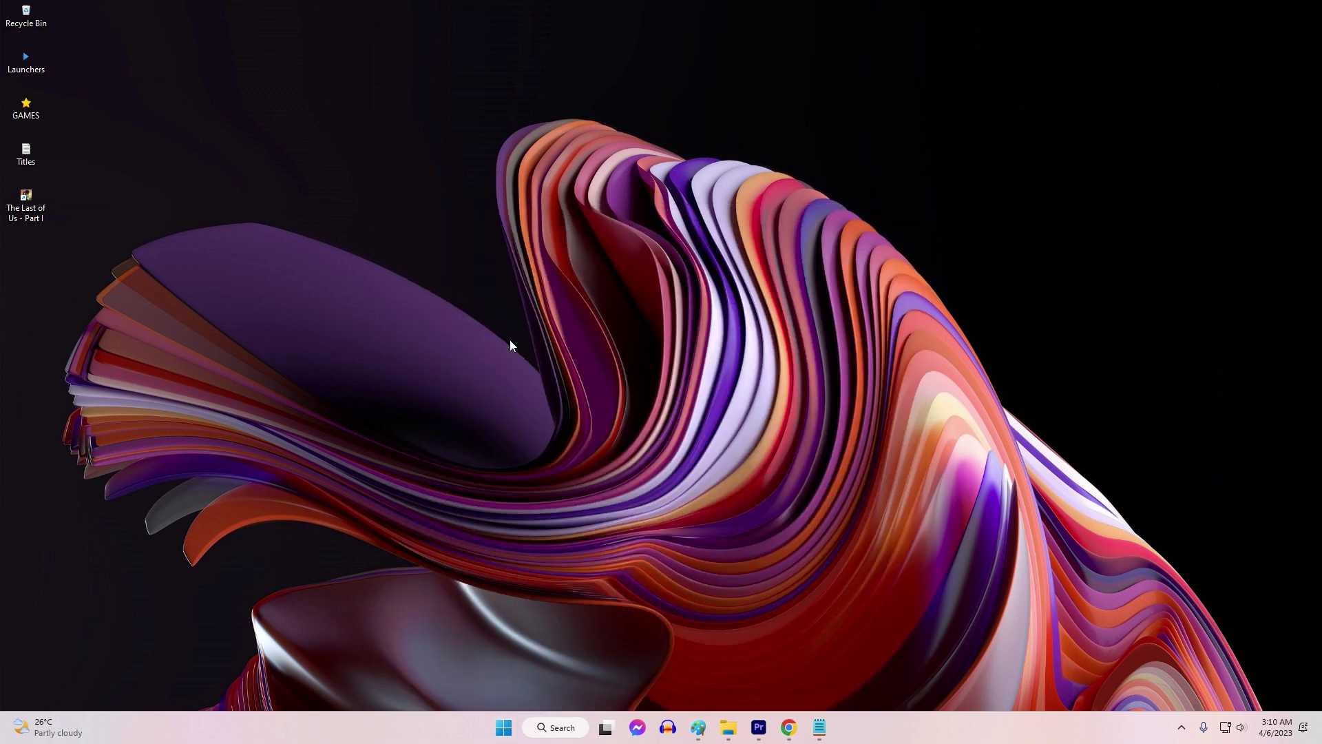
{"action": "mouse_move", "coordinate": [410, 203]}
{"action": "left_mouse_down"}
{"action": "mouse_move", "coordinate": [745, 91]}
{"action": "mouse_move", "coordinate": [718, 115]}
{"action": "left_mouse_up"}
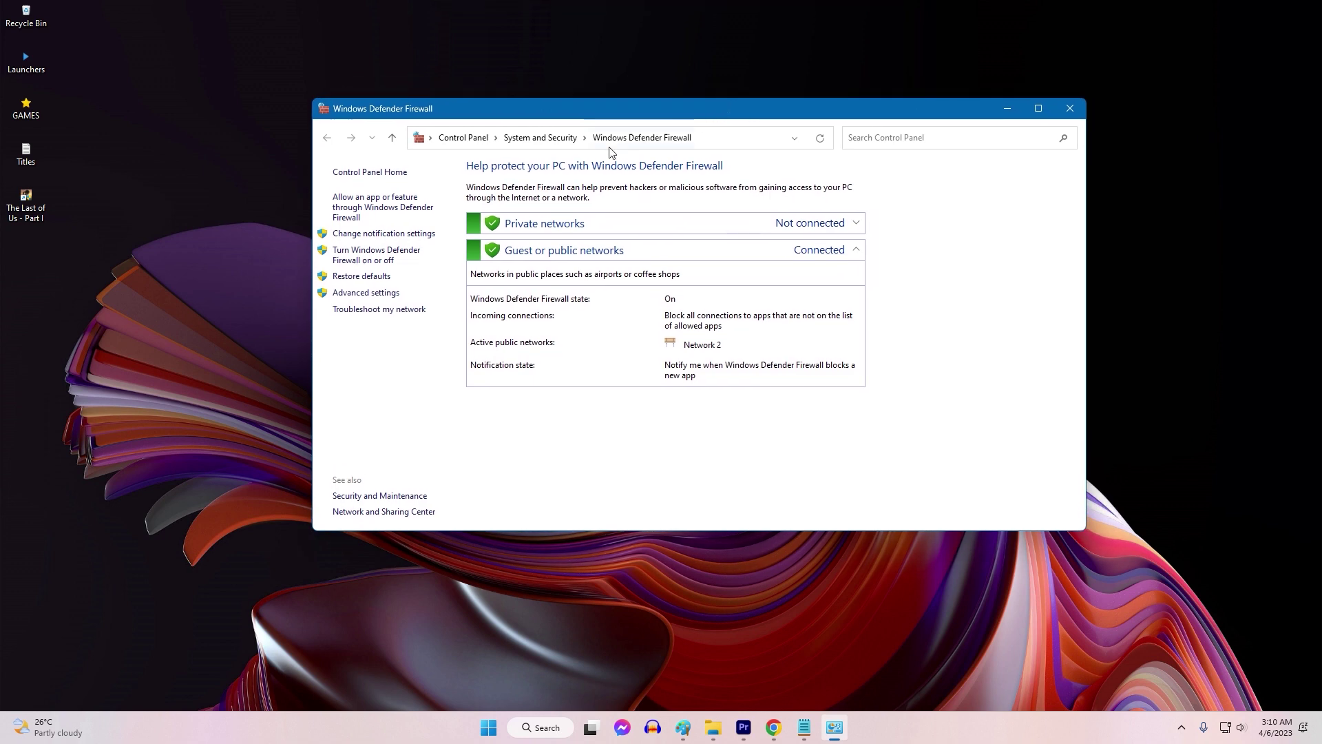
{"action": "left_click", "coordinate": [383, 255]}
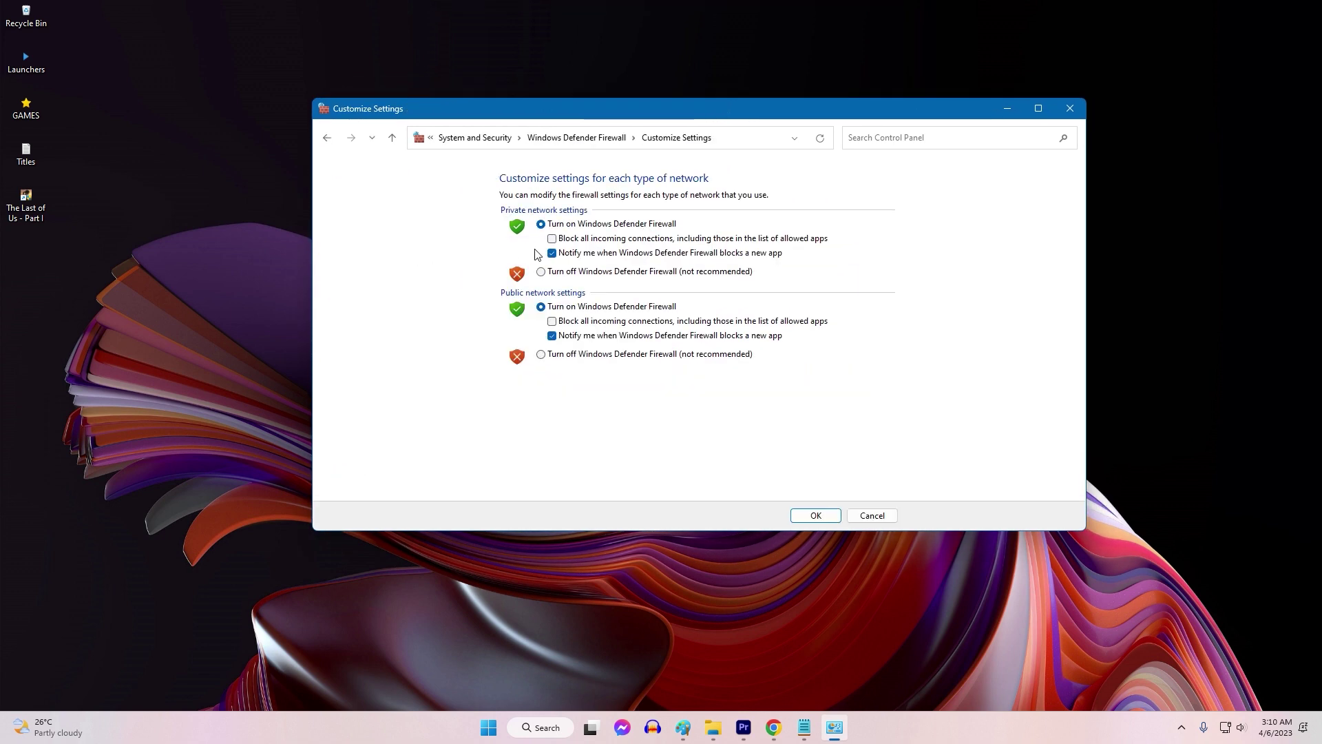
{"action": "left_click", "coordinate": [826, 518]}
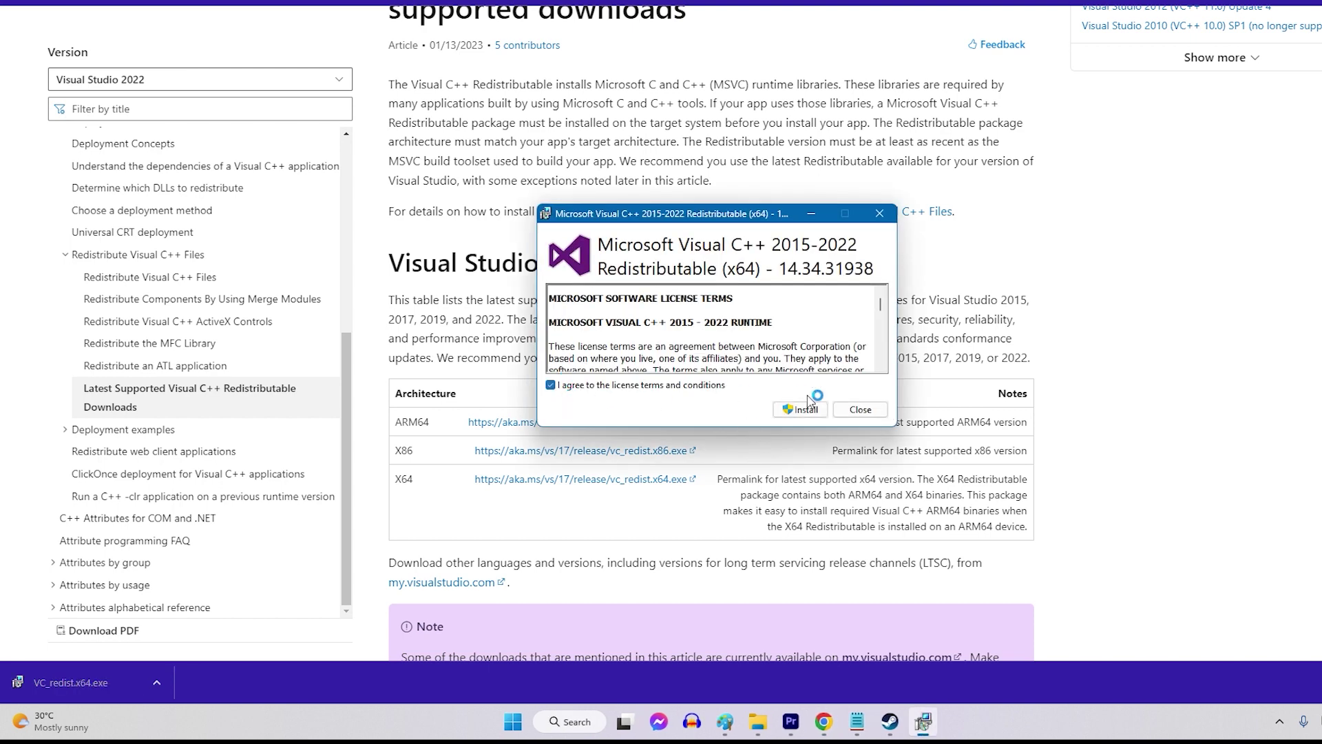
- Install the Visual C++ 2015-2022 Redistributable (x64) 14.34.31938
{"action": "left_click", "coordinate": [802, 408]}
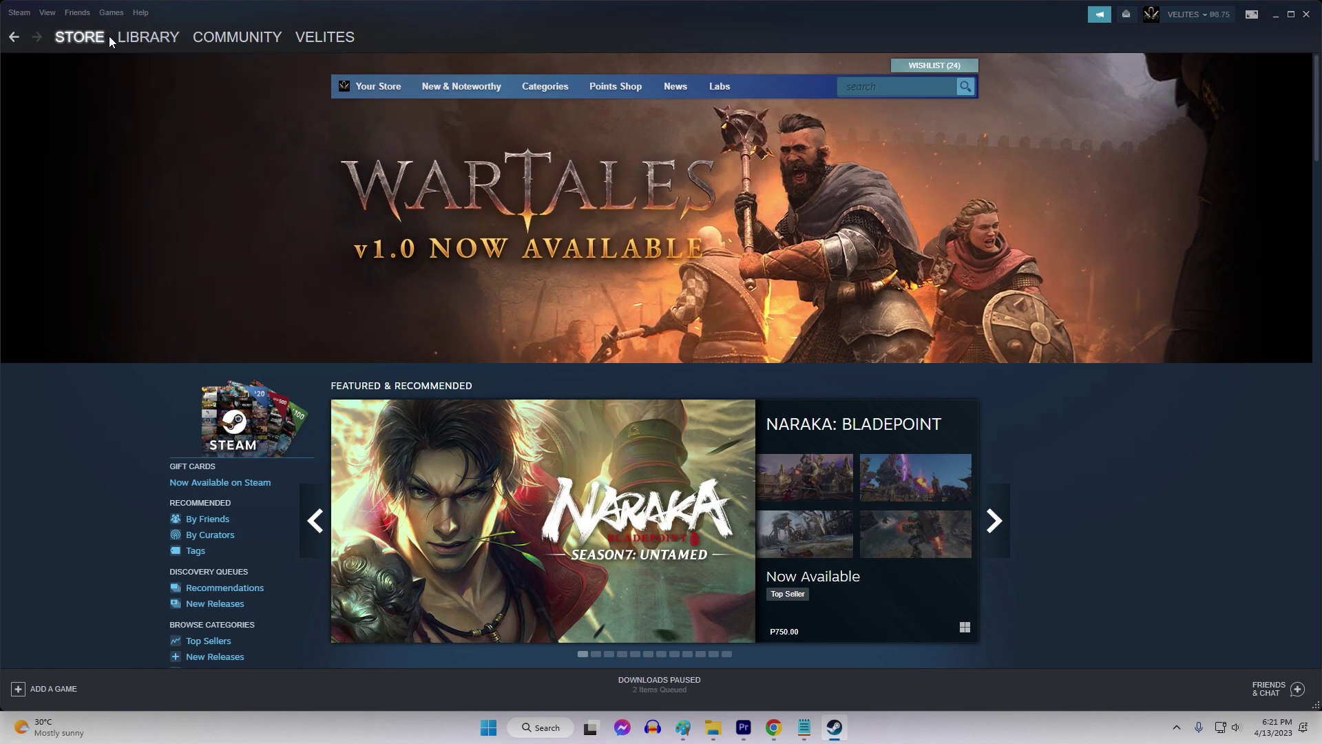
- Open Euro Truck Simulator 2's page in the Steam library
{"action": "mouse_move", "coordinate": [134, 39]}
{"action": "left_click", "coordinate": [141, 76]}
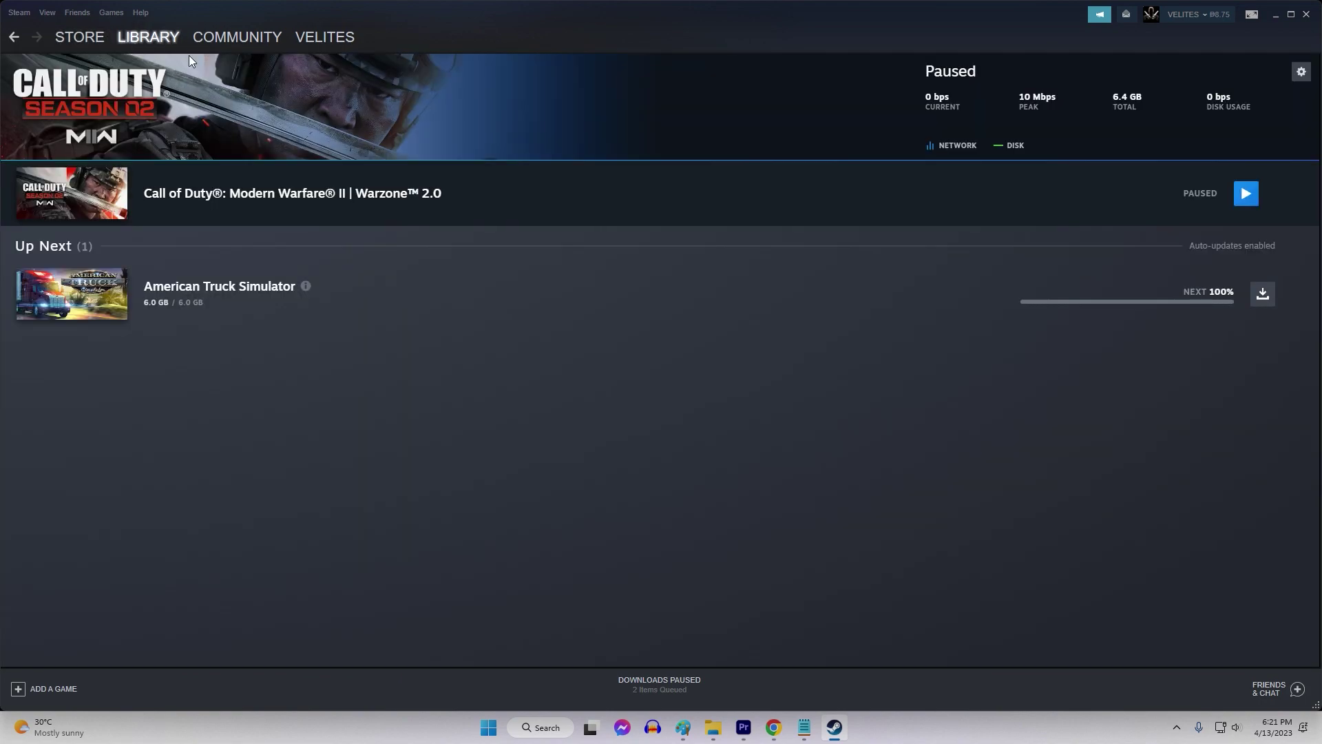
{"action": "left_click", "coordinate": [164, 40]}
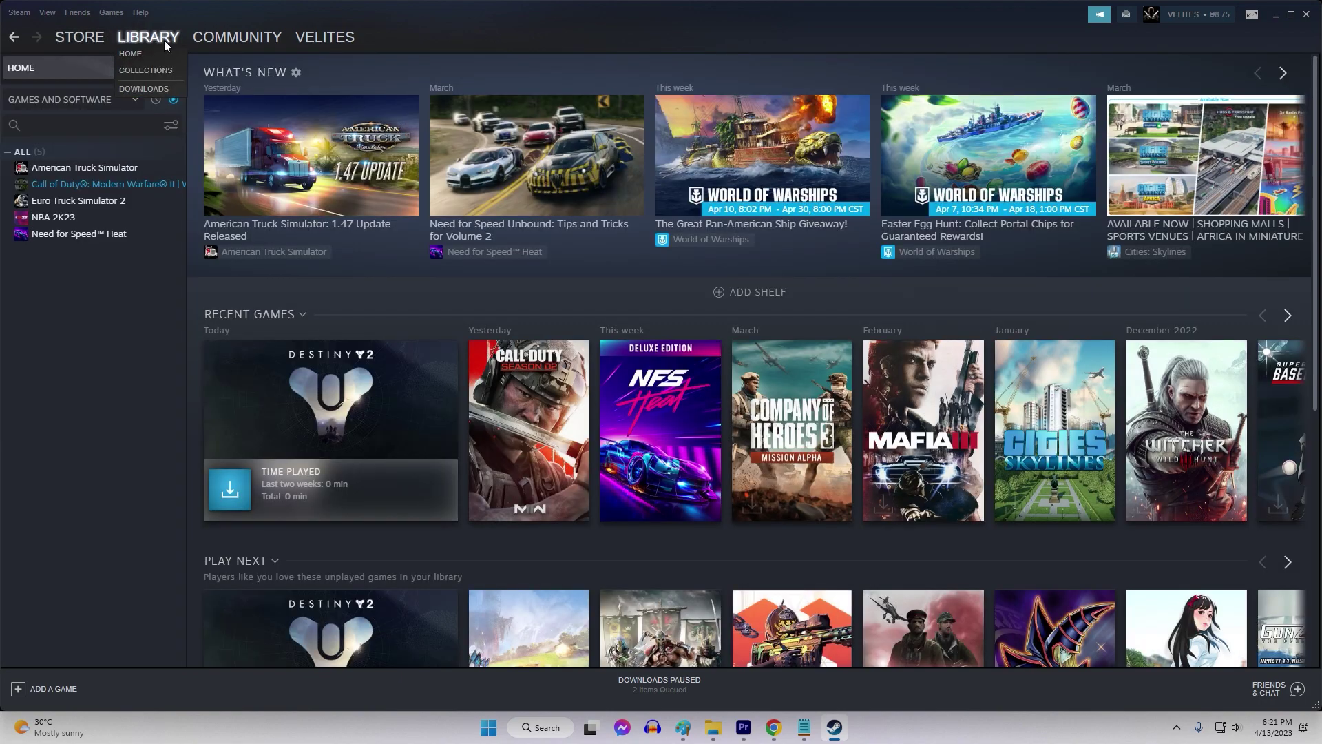
{"action": "left_click", "coordinate": [102, 200]}
- Start verifying Euro Truck Simulator 2's game files under Properties > Local Files
{"action": "right_click", "coordinate": [101, 200]}
{"action": "mouse_move", "coordinate": [180, 252]}
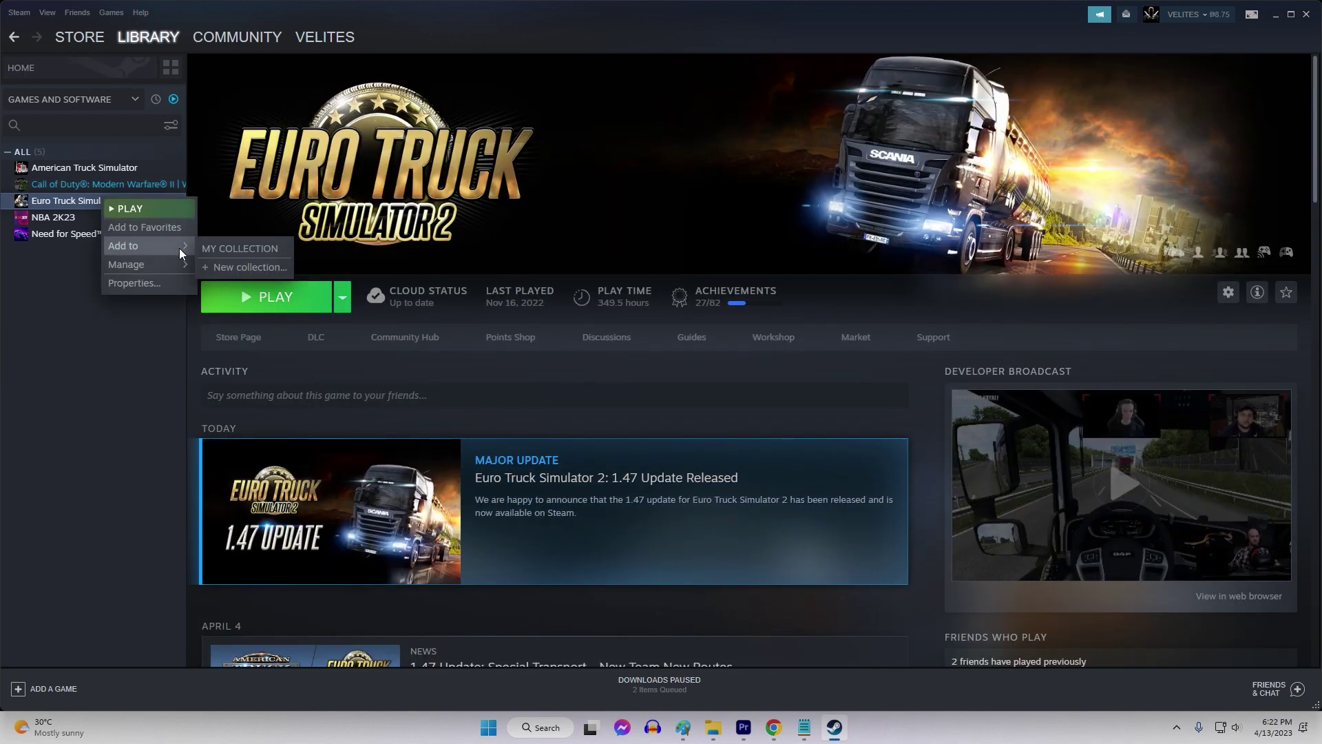
{"action": "left_click", "coordinate": [151, 284]}
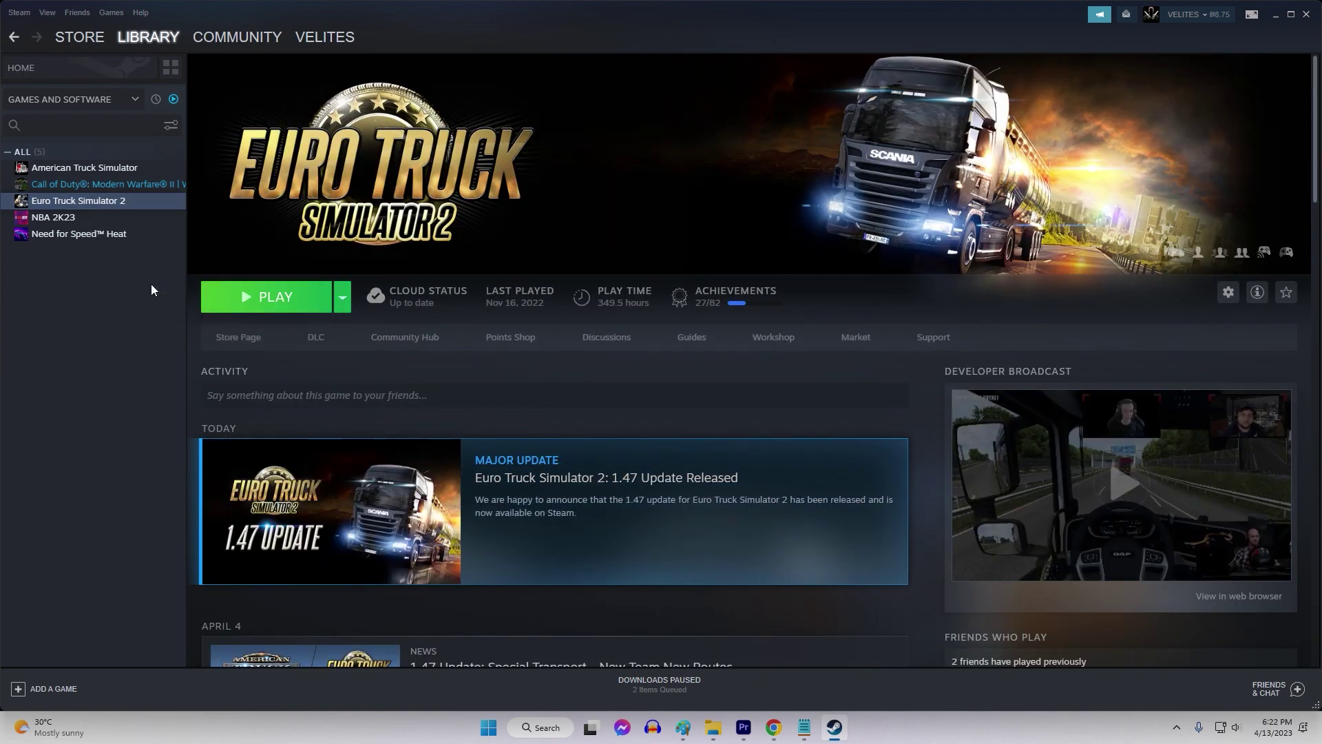
{"action": "left_click", "coordinate": [427, 288]}
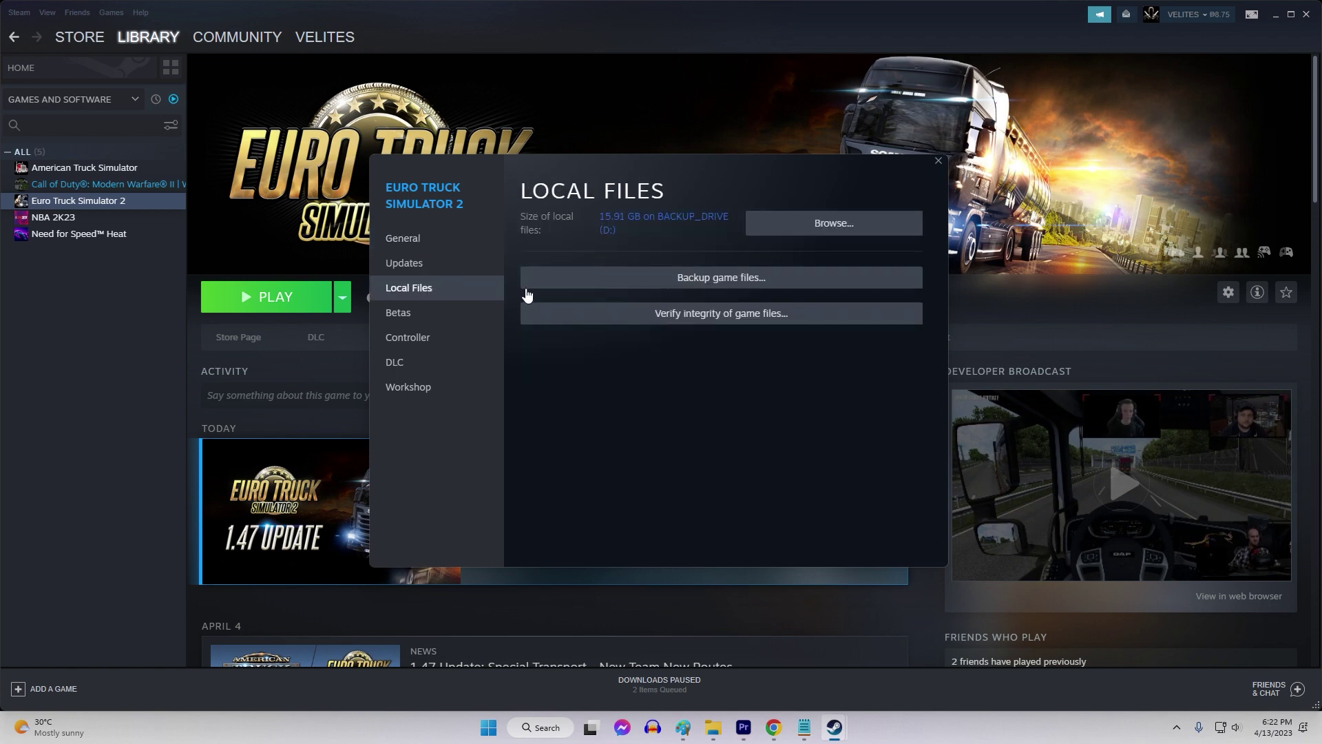
{"action": "left_click", "coordinate": [775, 315]}
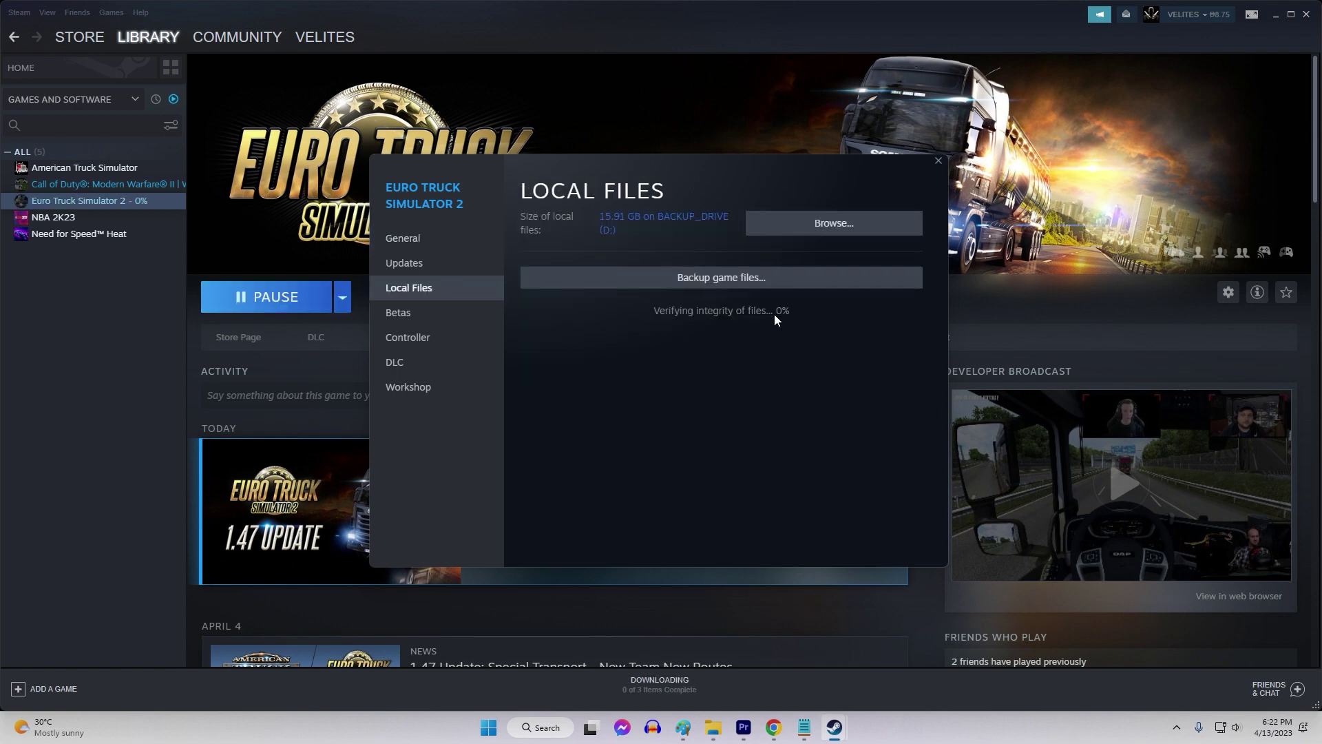